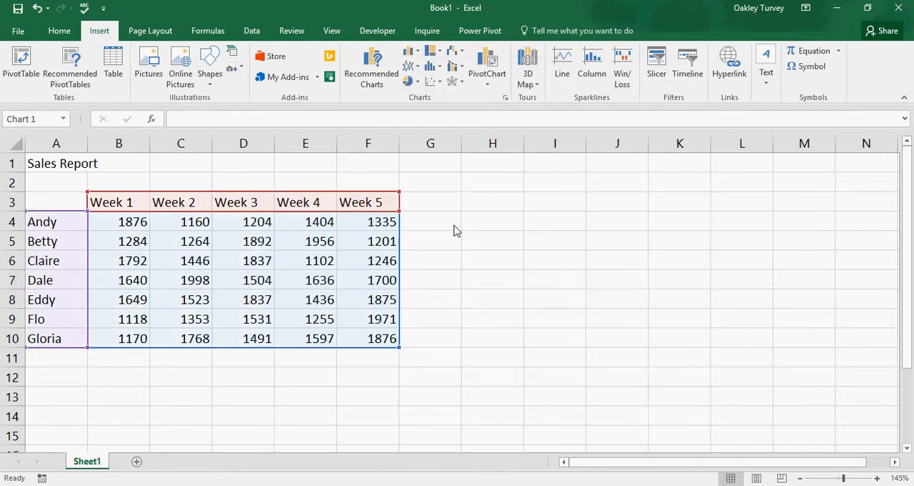
- Reposition the column chart and switch its rows and columns so the weeks run along the horizontal axis
{"action": "left_click_drag", "start_coordinate": [545, 188], "coordinate": [679, 179]}
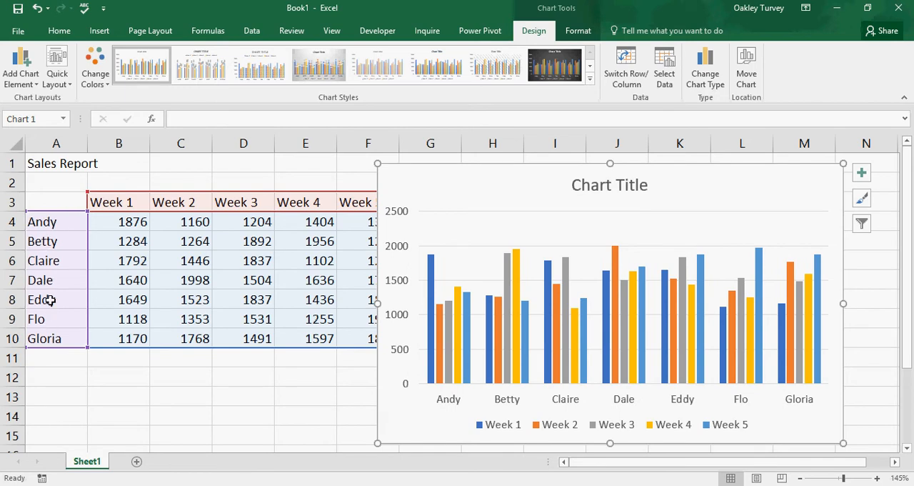
{"action": "left_click", "coordinate": [630, 71]}
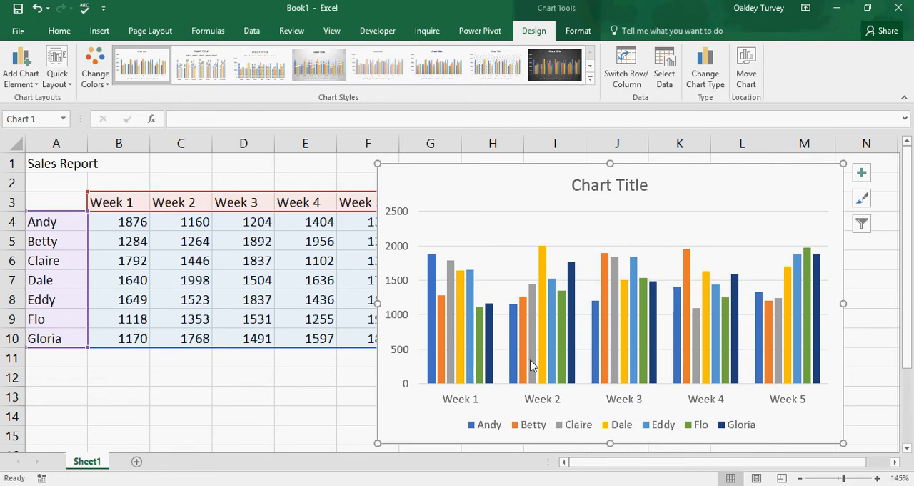
- Filter the chart so only the first salesperson's series is plotted
{"action": "left_click", "coordinate": [863, 226]}
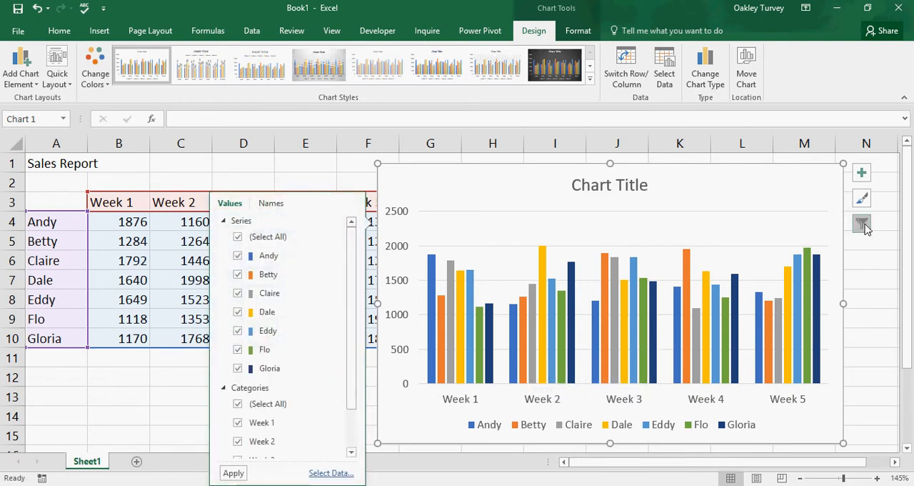
{"action": "left_click", "coordinate": [238, 238]}
{"action": "left_click", "coordinate": [237, 255]}
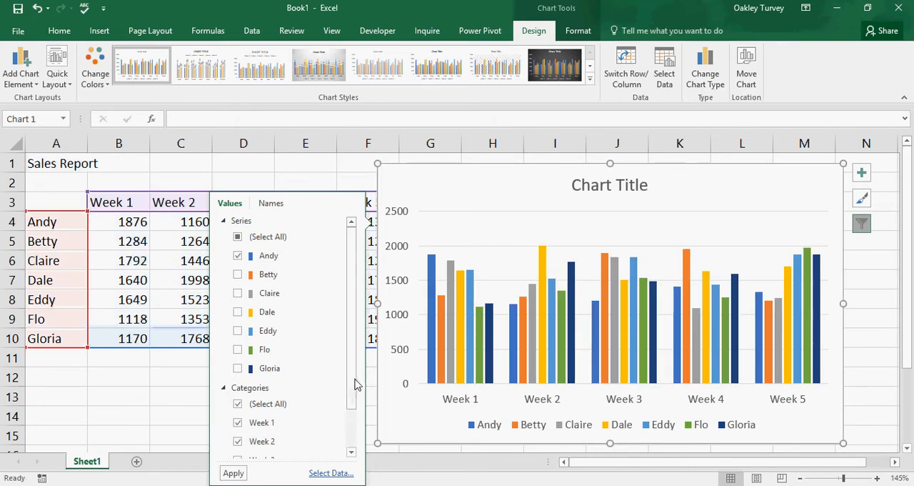
{"action": "left_click_drag", "start_coordinate": [356, 385], "coordinate": [357, 364]}
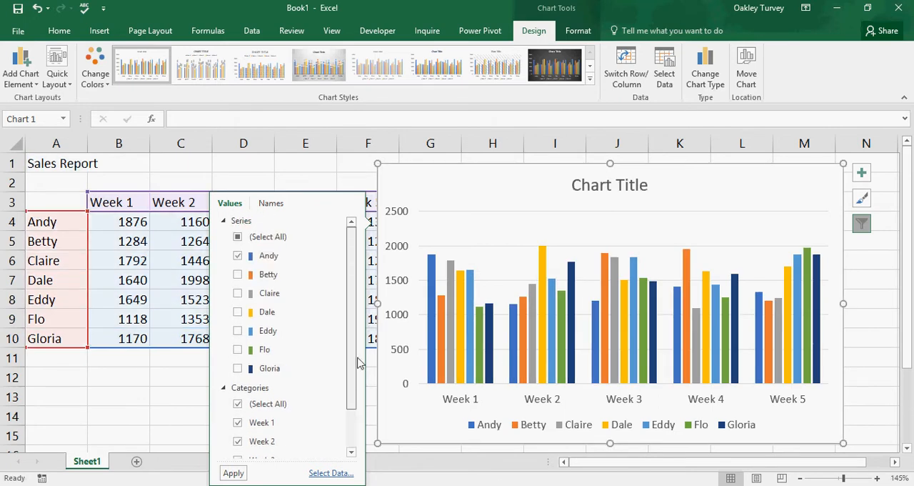
{"action": "left_click", "coordinate": [233, 473]}
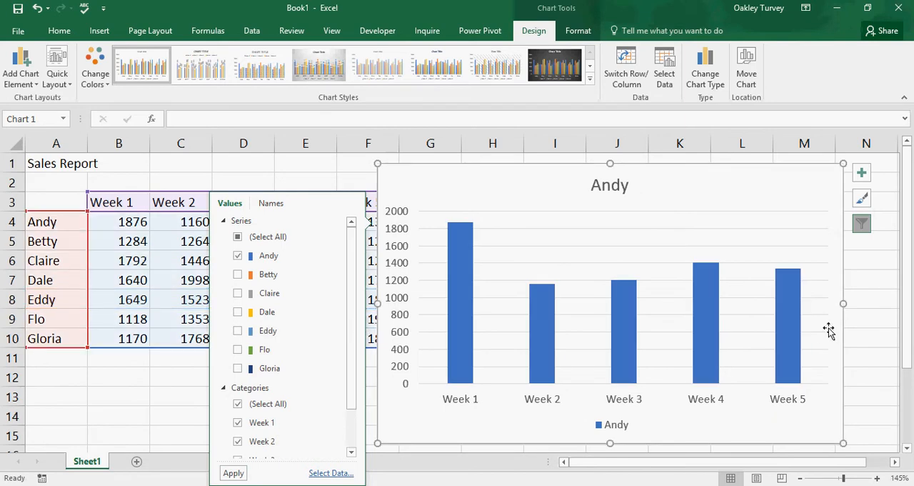
- Delete the chart and convert the sales data in A3:F10 into a table with headers
{"action": "key", "text": "Delete"}
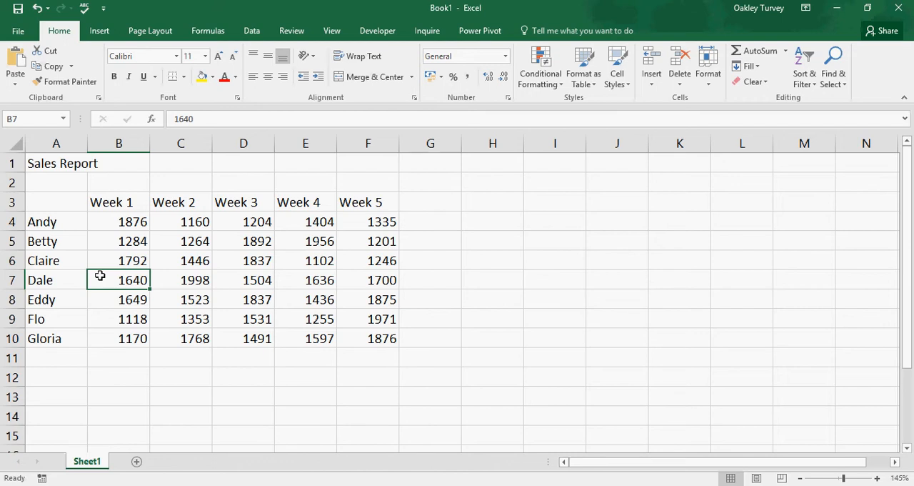
{"action": "key", "text": "ctrl+t"}
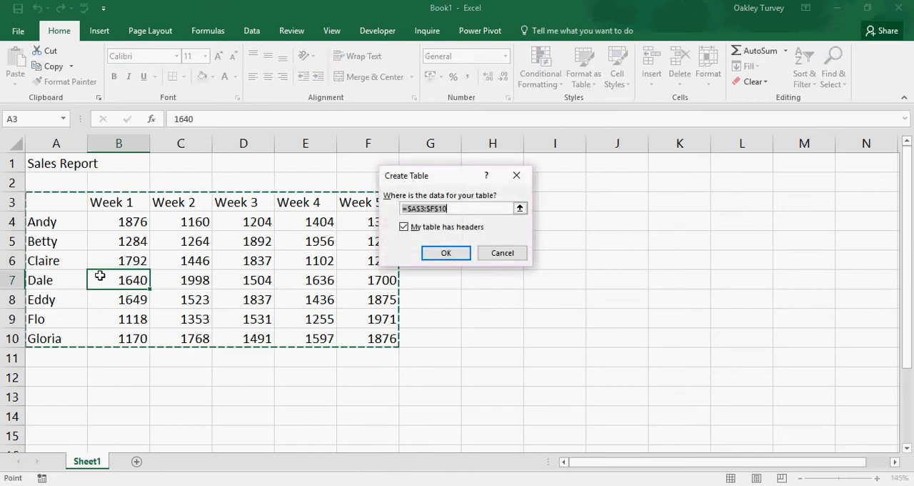
{"action": "left_click", "coordinate": [445, 254]}
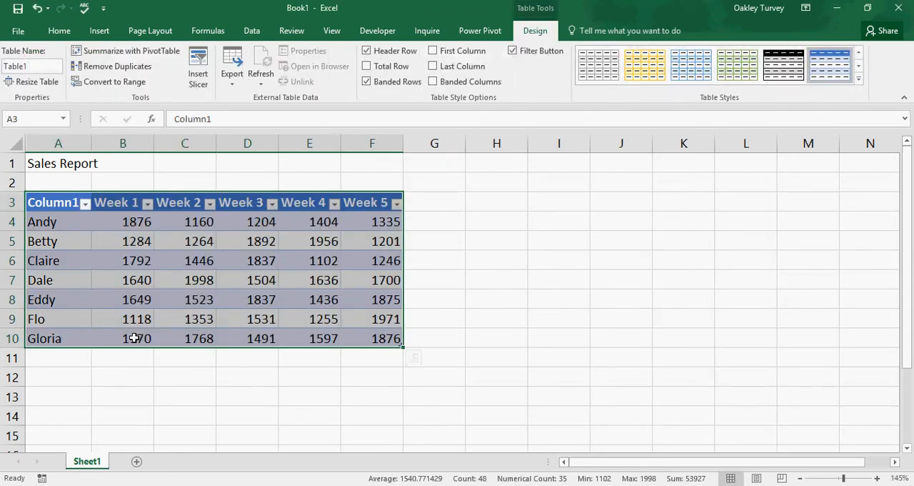
- Rename the table's first column header in A3 as Person
{"action": "double_click", "coordinate": [49, 203]}
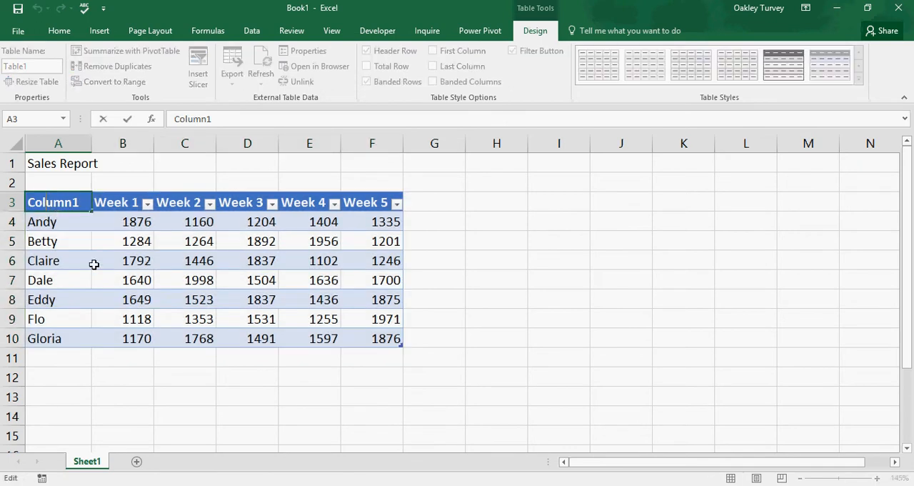
{"action": "left_click_drag", "start_coordinate": [83, 202], "coordinate": [34, 200]}
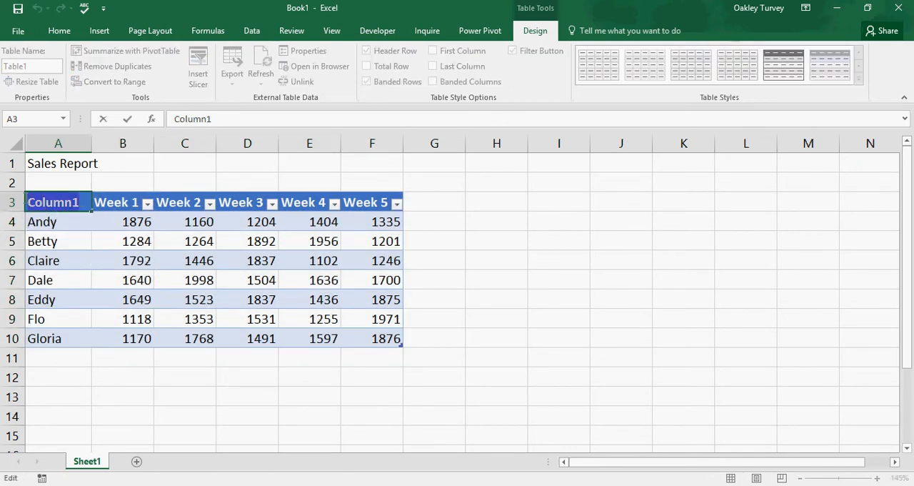
{"action": "type", "text": "Perso"}
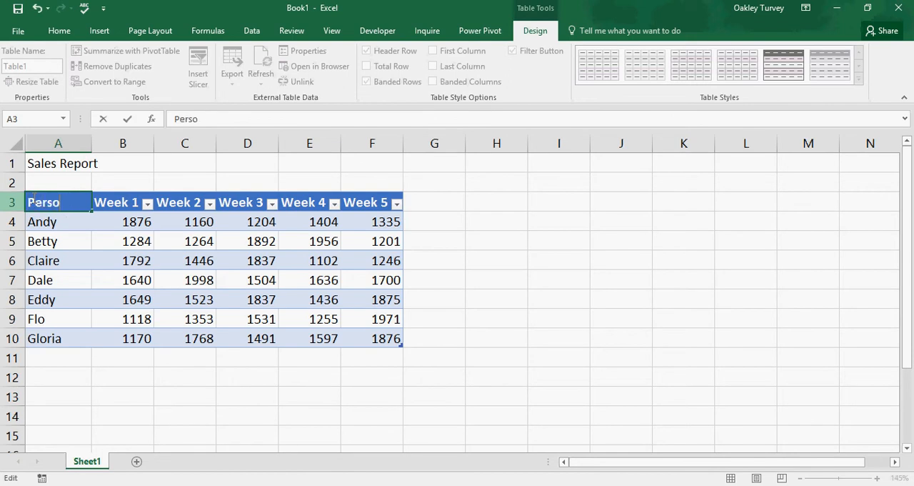
{"action": "type", "text": "n"}
{"action": "left_click", "coordinate": [174, 395]}
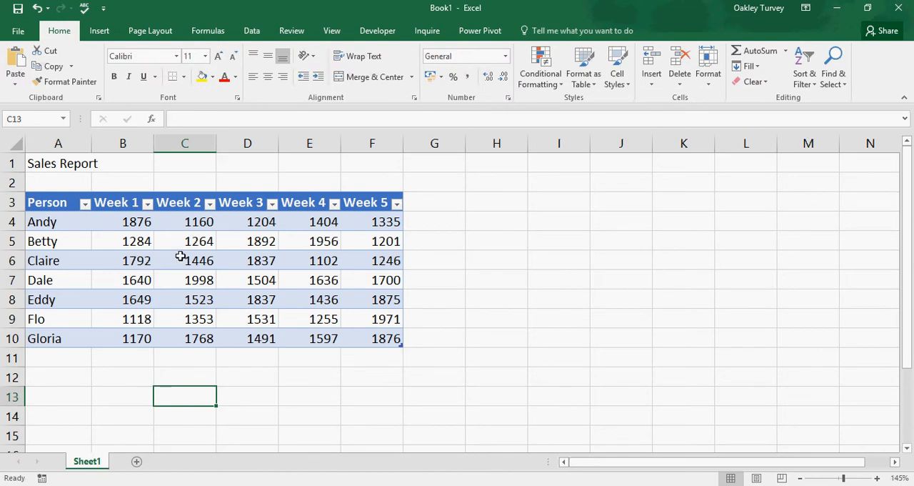
- Create a PivotTable from Table1 on the existing worksheet at cell H3 of Sheet1
{"action": "left_click", "coordinate": [143, 261]}
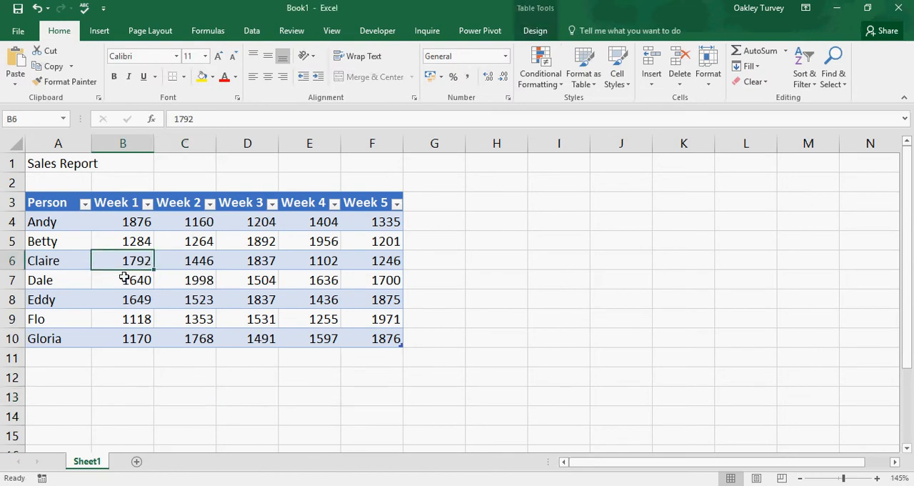
{"action": "left_click", "coordinate": [536, 31]}
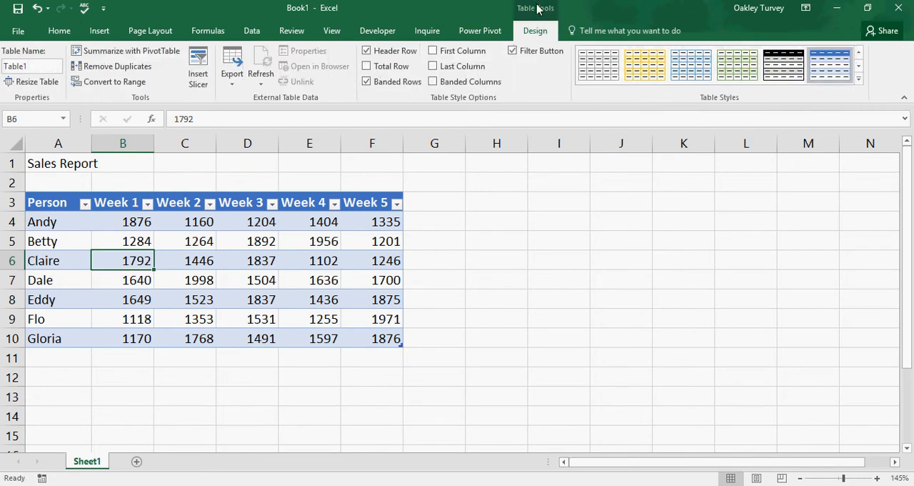
{"action": "left_click", "coordinate": [114, 50]}
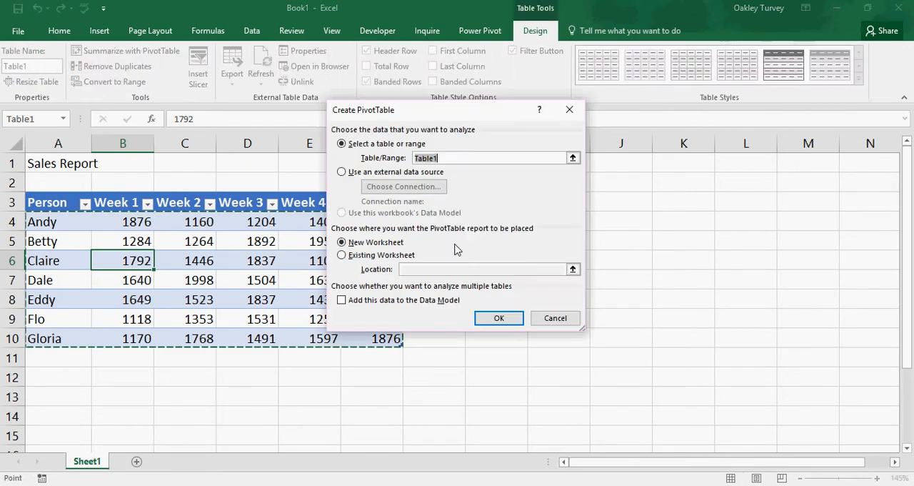
{"action": "left_click", "coordinate": [343, 257]}
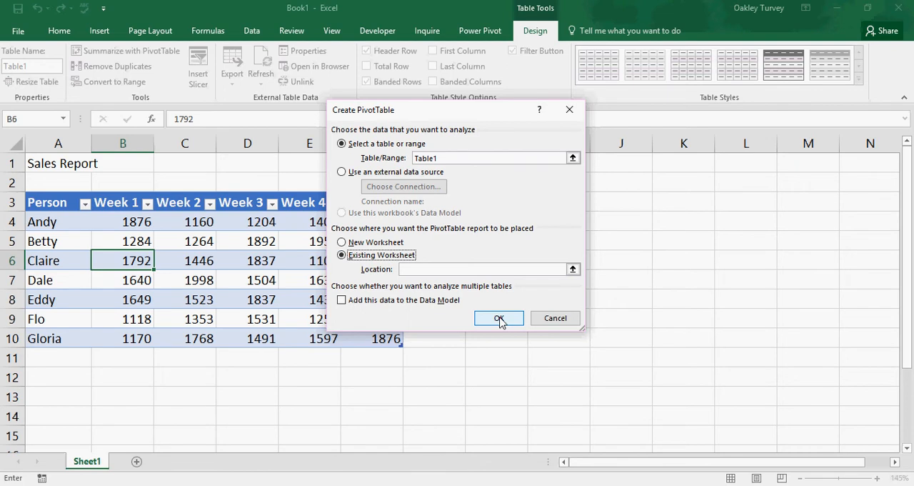
{"action": "left_click_drag", "start_coordinate": [465, 117], "coordinate": [604, 196]}
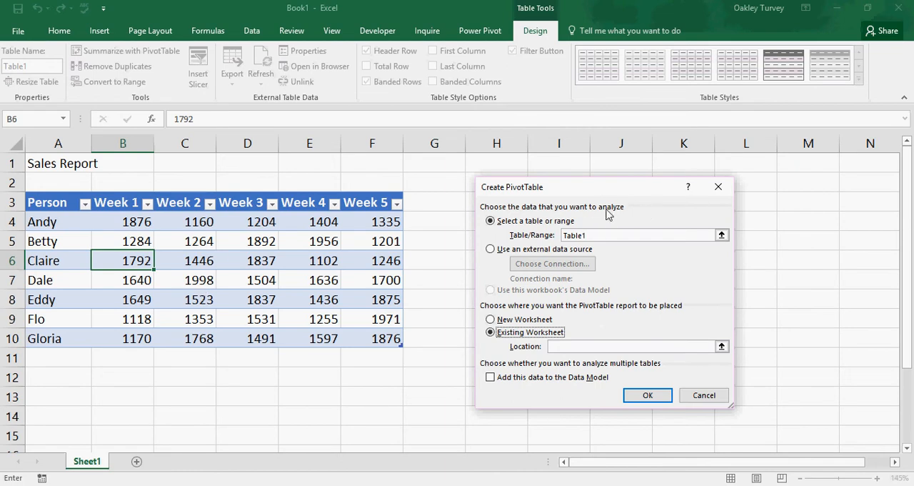
{"action": "left_click", "coordinate": [491, 333]}
{"action": "left_click", "coordinate": [572, 346]}
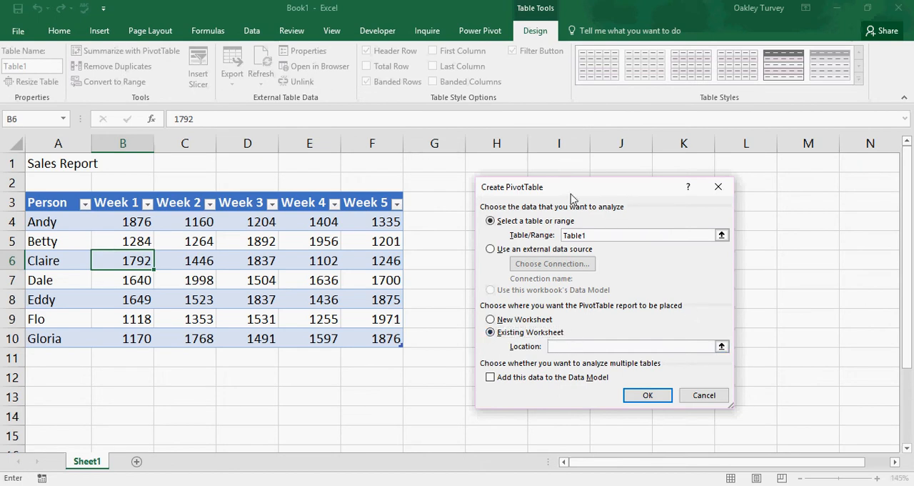
{"action": "left_click_drag", "start_coordinate": [571, 198], "coordinate": [619, 188]}
{"action": "left_click", "coordinate": [495, 203]}
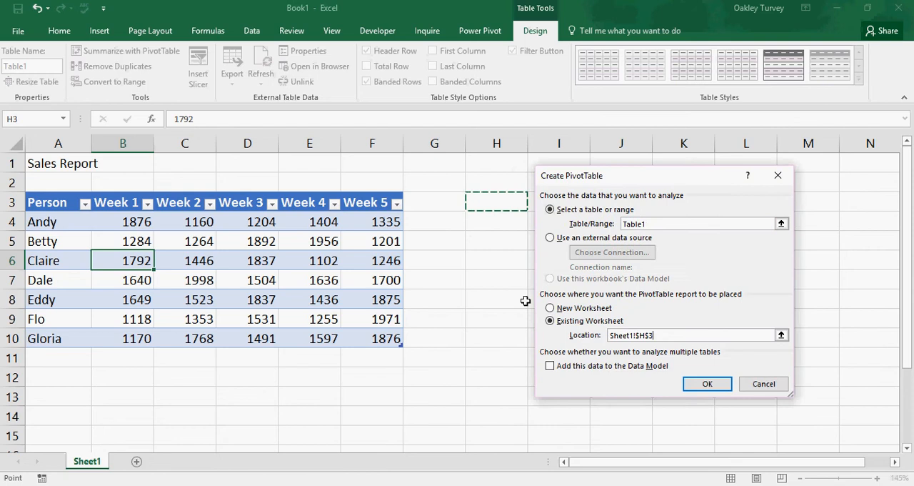
{"action": "left_click", "coordinate": [719, 389]}
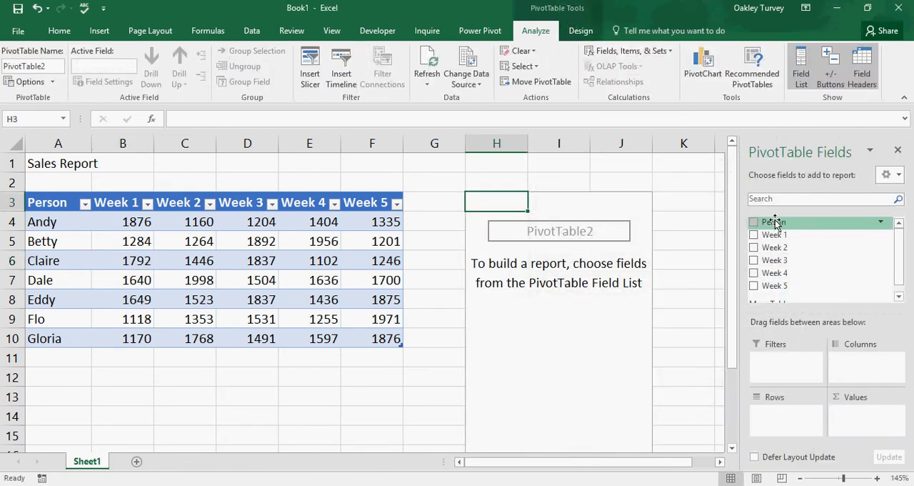
- Put Person in the PivotTable's rows, add Week 1 to Week 5 as values, and close the field list
{"action": "left_click_drag", "start_coordinate": [774, 222], "coordinate": [780, 418]}
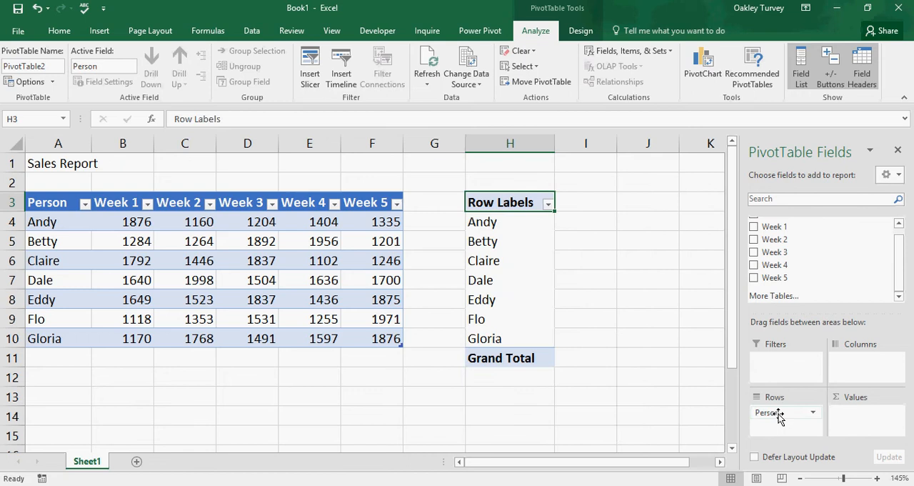
{"action": "left_click", "coordinate": [754, 227]}
{"action": "left_click", "coordinate": [754, 240]}
{"action": "left_click", "coordinate": [754, 252]}
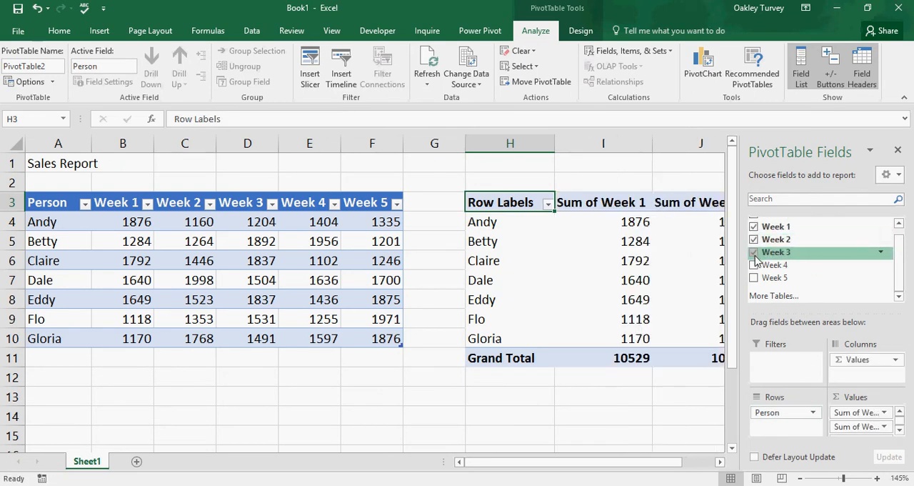
{"action": "left_click", "coordinate": [755, 265]}
{"action": "left_click", "coordinate": [754, 277]}
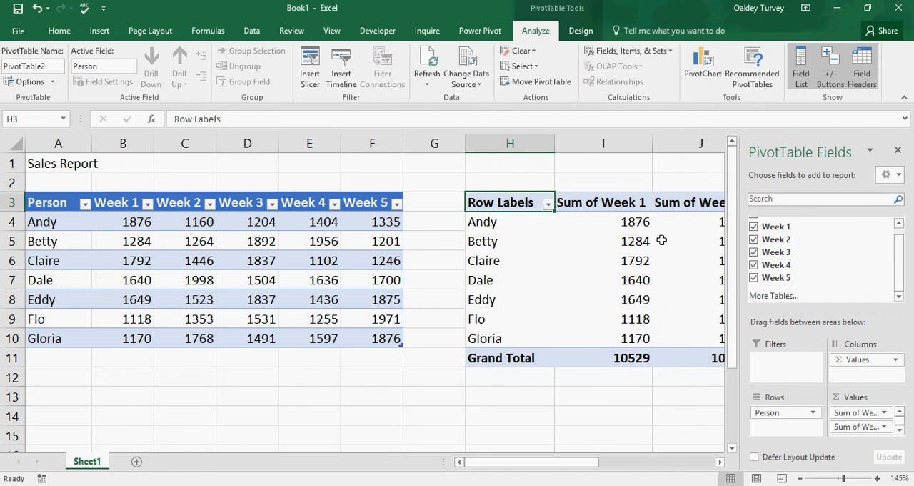
{"action": "left_click", "coordinate": [898, 150]}
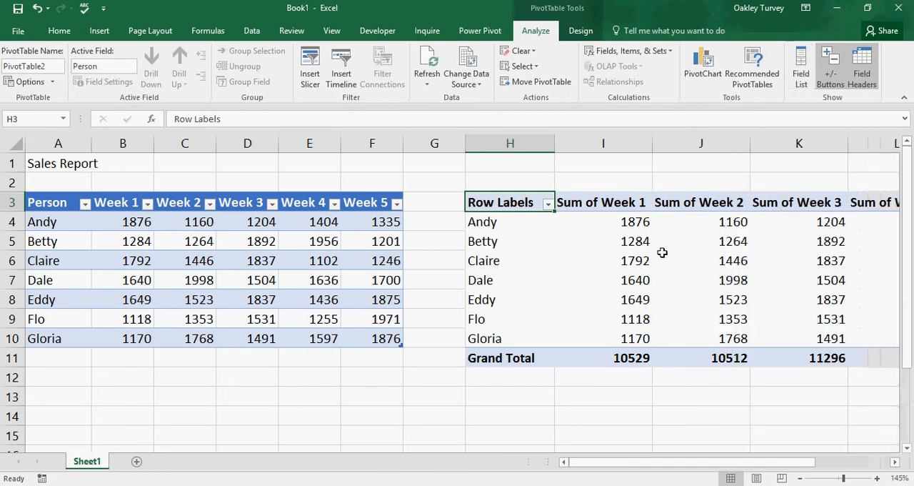
- Insert a clustered column PivotChart from the PivotTable and place it beside the sales table
{"action": "left_click_drag", "start_coordinate": [791, 465], "coordinate": [710, 466]}
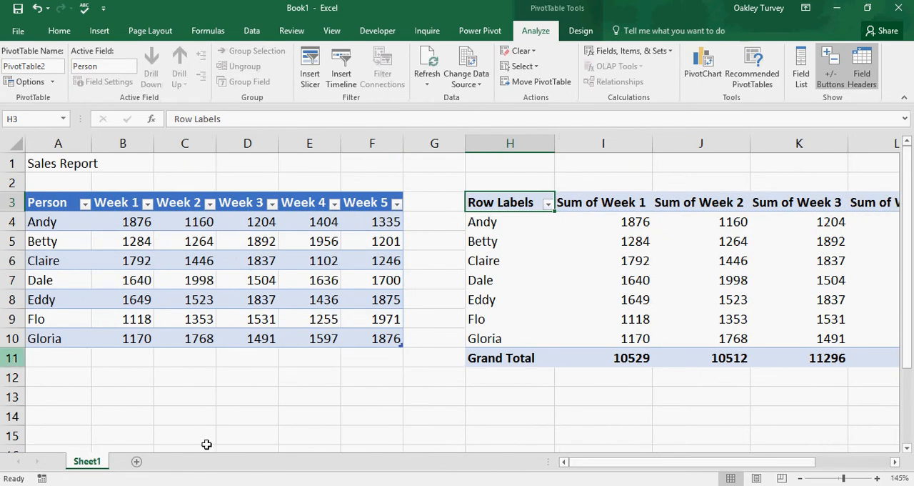
{"action": "left_click", "coordinate": [702, 66]}
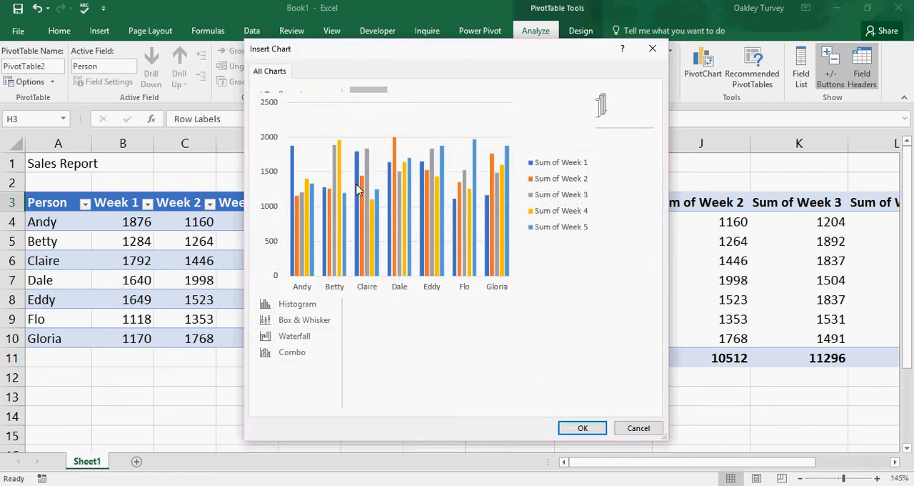
{"action": "left_click", "coordinate": [583, 428]}
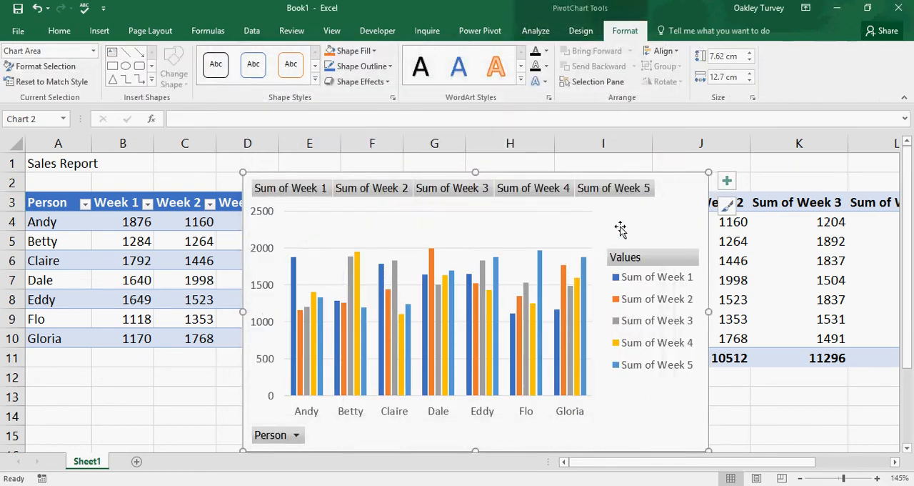
{"action": "left_click_drag", "start_coordinate": [657, 210], "coordinate": [837, 193]}
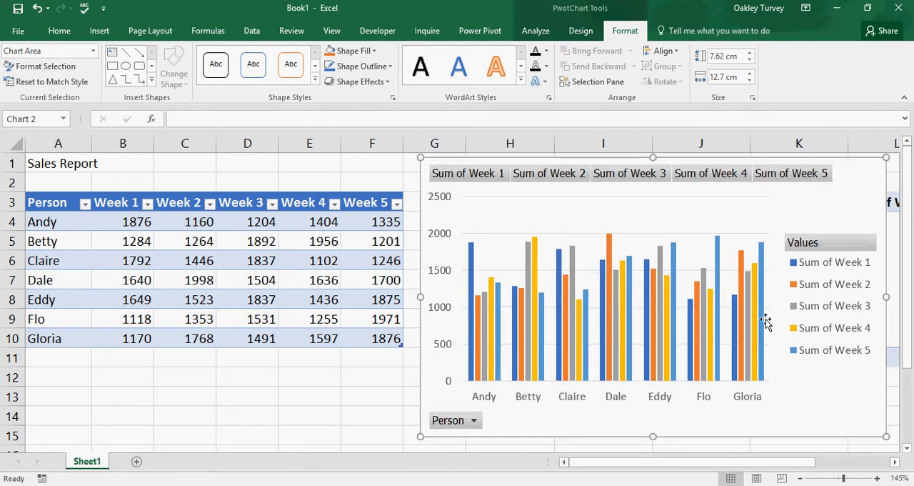
- Filter the PivotChart's Person field to only the first salesperson
{"action": "left_click", "coordinate": [474, 421]}
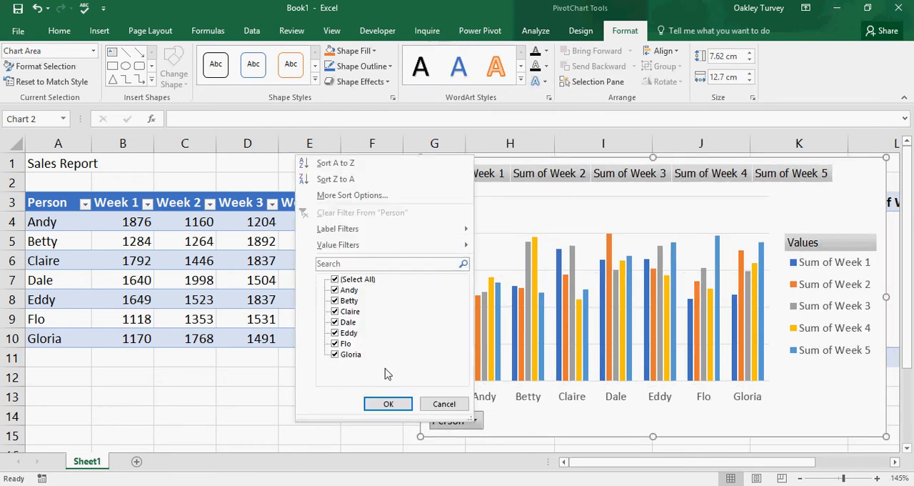
{"action": "left_click", "coordinate": [335, 279]}
{"action": "left_click", "coordinate": [335, 290]}
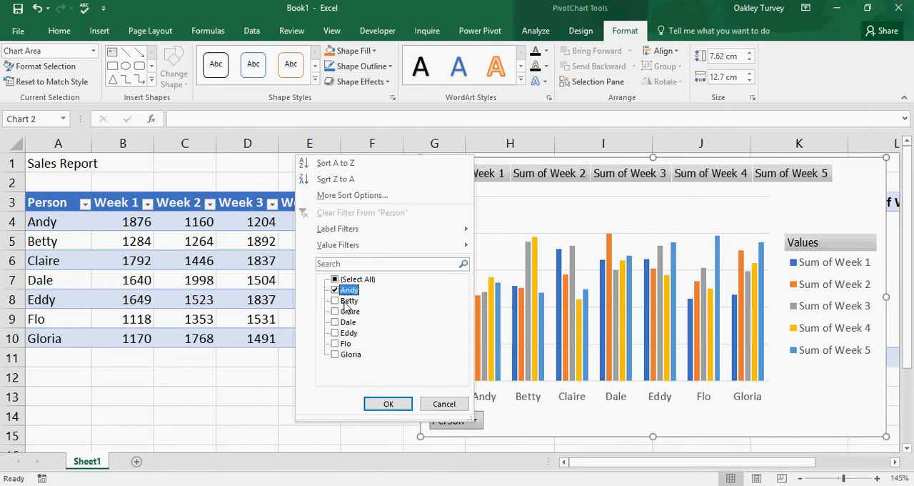
{"action": "left_click", "coordinate": [388, 403]}
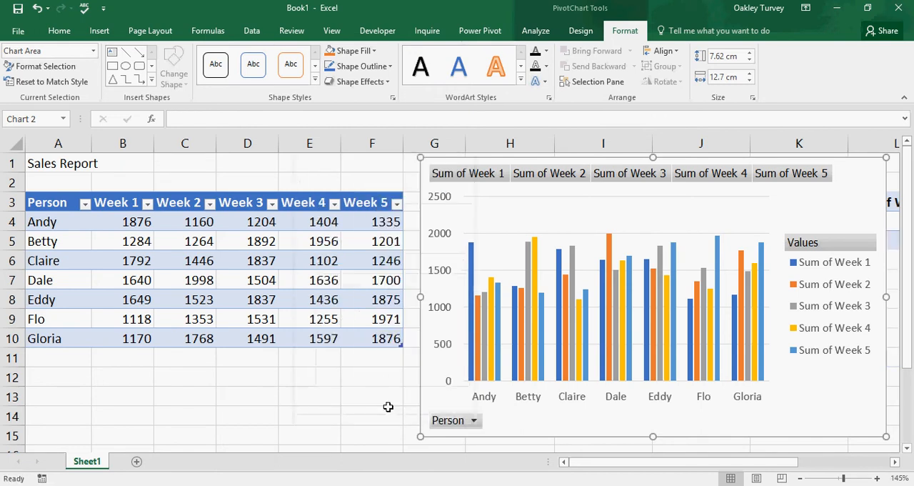
- Reselect all people in the PivotChart's Person filter
{"action": "left_click", "coordinate": [480, 422]}
{"action": "left_click", "coordinate": [338, 277]}
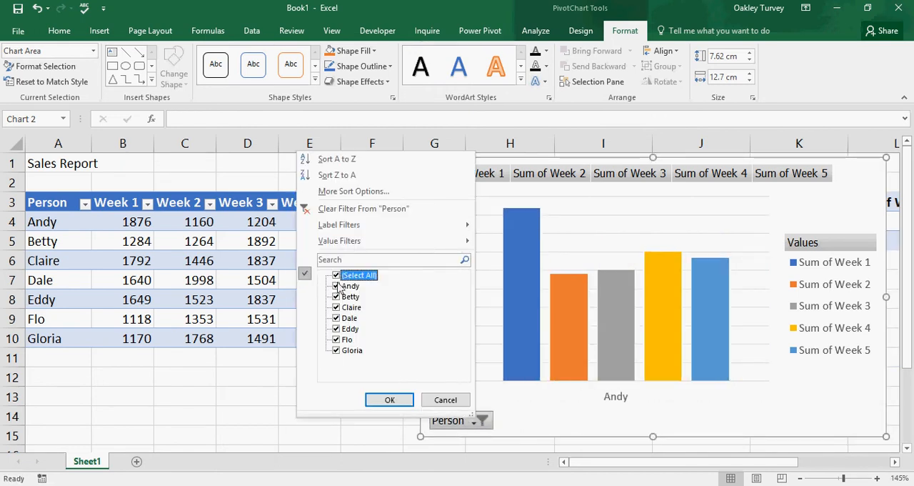
{"action": "left_click", "coordinate": [390, 399]}
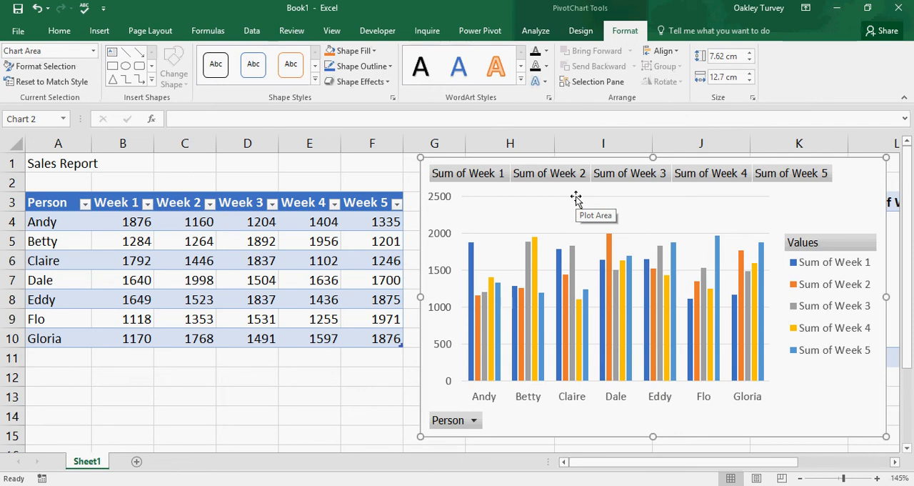
- Insert a slicer for the Person field of the PivotChart and move it beside the chart, over the sales table
{"action": "left_click", "coordinate": [536, 30]}
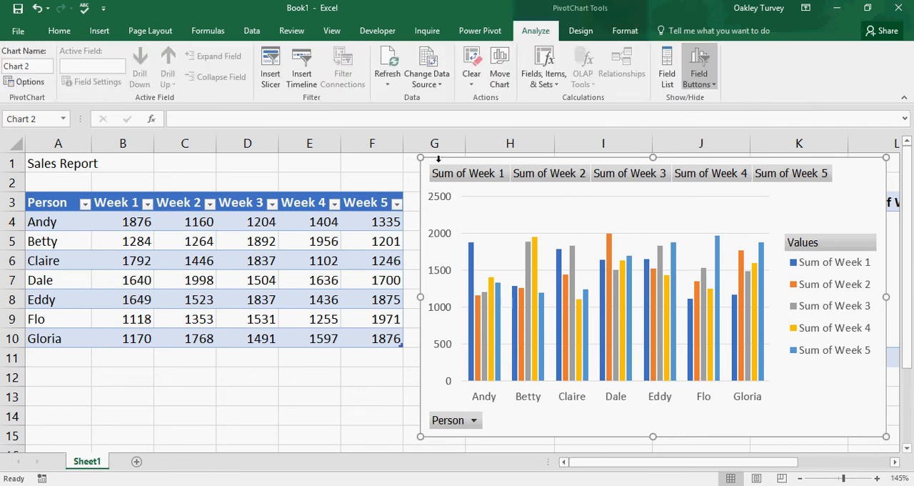
{"action": "left_click", "coordinate": [270, 68]}
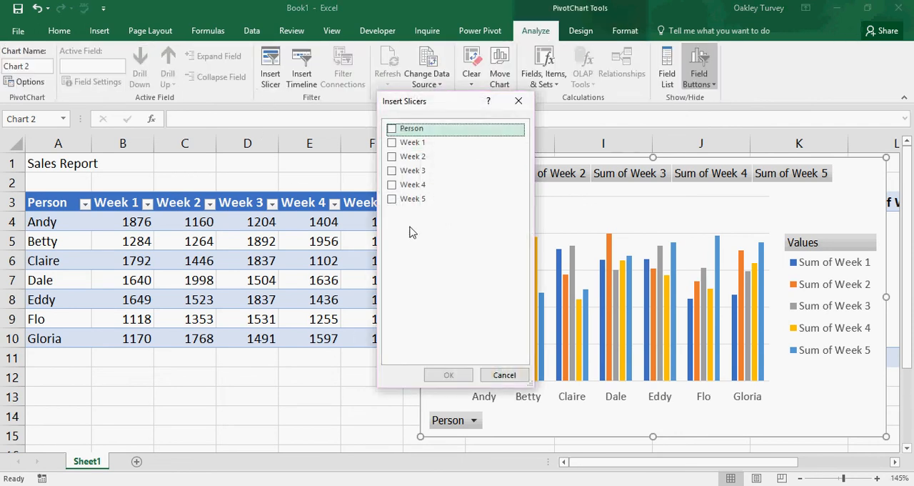
{"action": "left_click", "coordinate": [392, 128]}
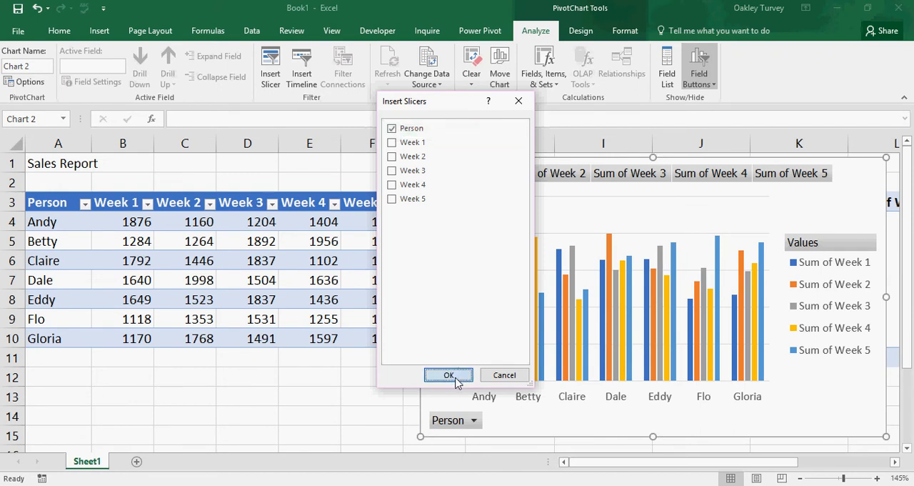
{"action": "left_click", "coordinate": [453, 376]}
{"action": "left_click_drag", "start_coordinate": [457, 186], "coordinate": [293, 183]}
- Filter the PivotChart with the Person slicer to the first, second, third and again first salesperson, and clear the filter
{"action": "left_click", "coordinate": [275, 213]}
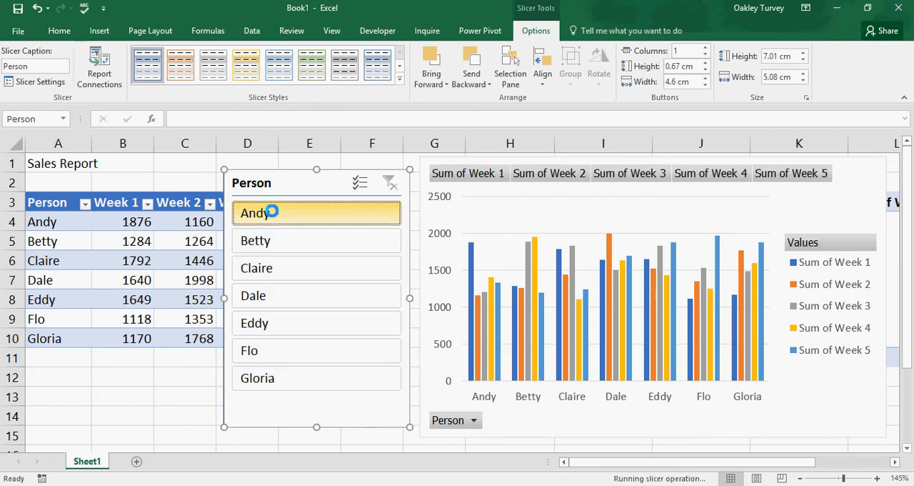
{"action": "left_click", "coordinate": [272, 241]}
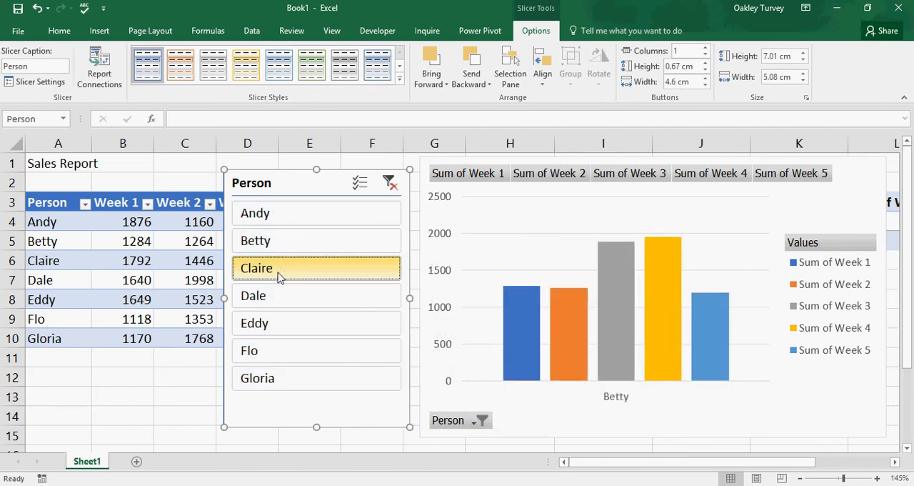
{"action": "left_click", "coordinate": [279, 275]}
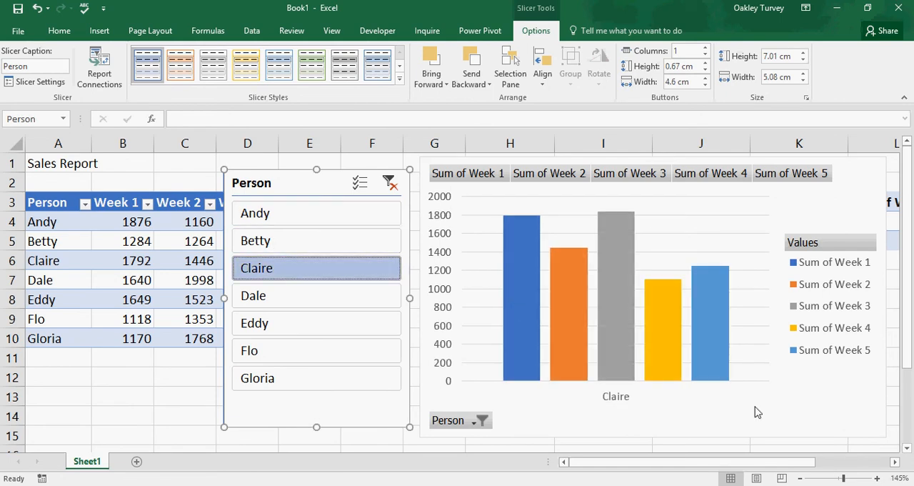
{"action": "left_click", "coordinate": [272, 213]}
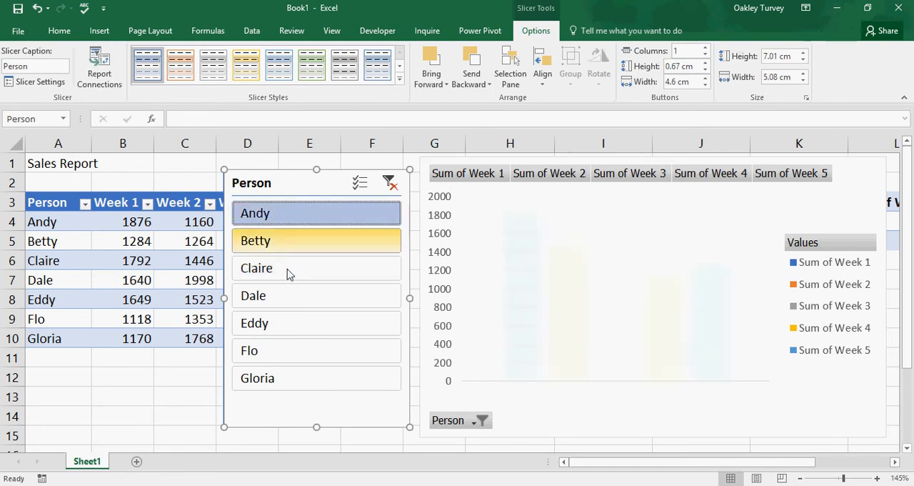
{"action": "left_click", "coordinate": [387, 184]}
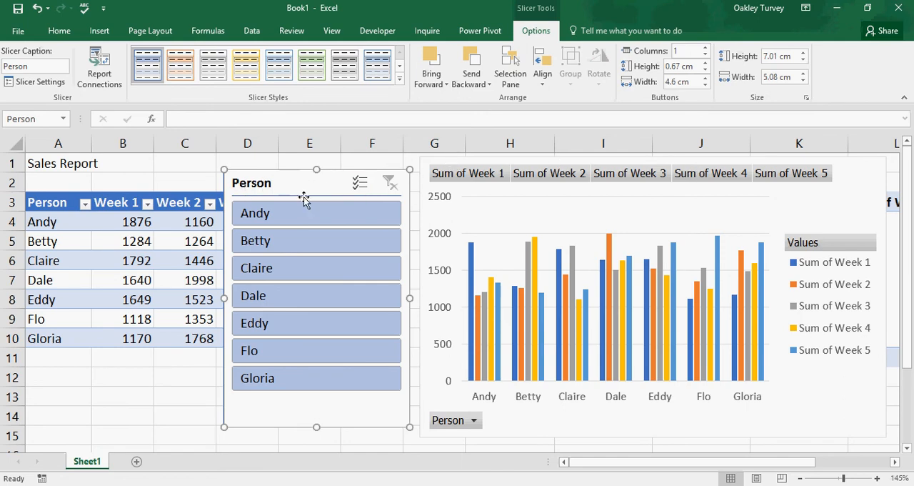
- Turn off the slicer's header in its settings and shorten the slicer to about 5.78 cm high
{"action": "left_click", "coordinate": [34, 82]}
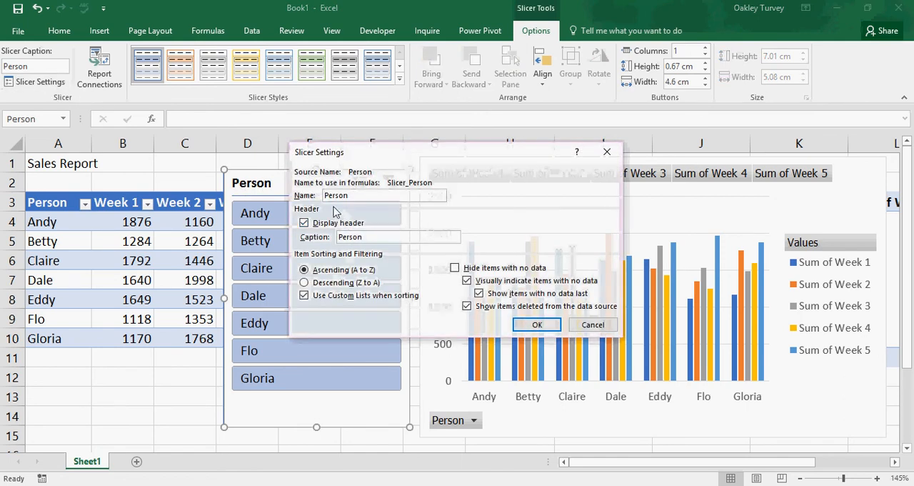
{"action": "left_click", "coordinate": [303, 222]}
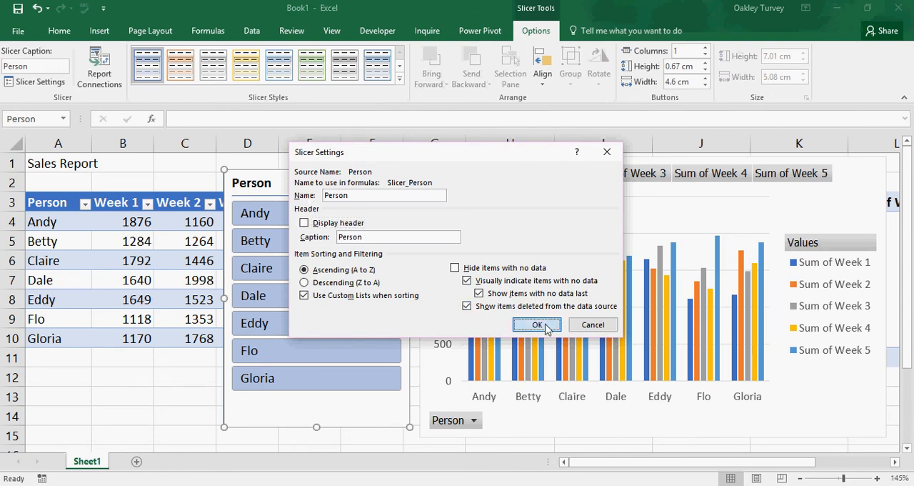
{"action": "left_click", "coordinate": [545, 326]}
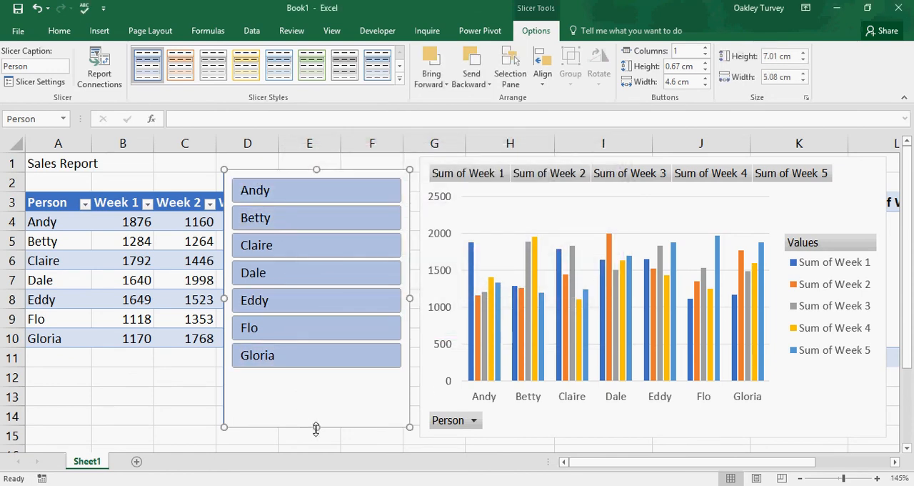
{"action": "left_click_drag", "start_coordinate": [316, 427], "coordinate": [317, 382]}
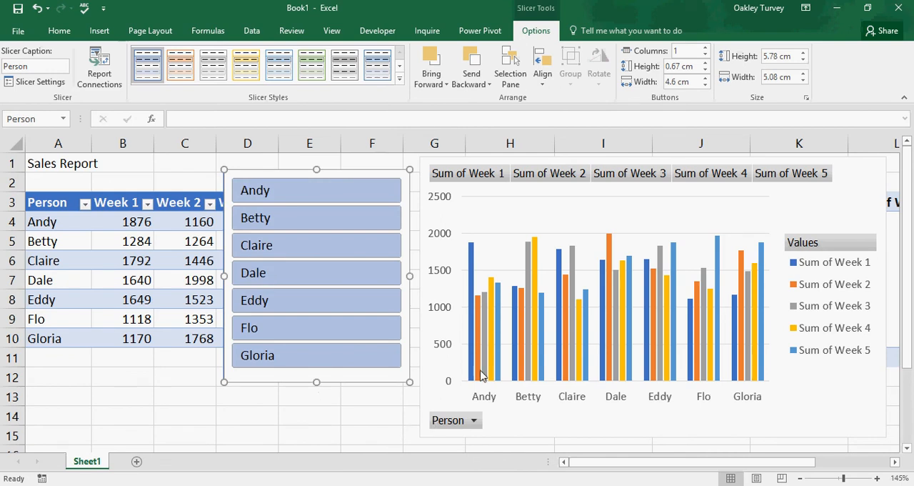
{"action": "left_click", "coordinate": [833, 190]}
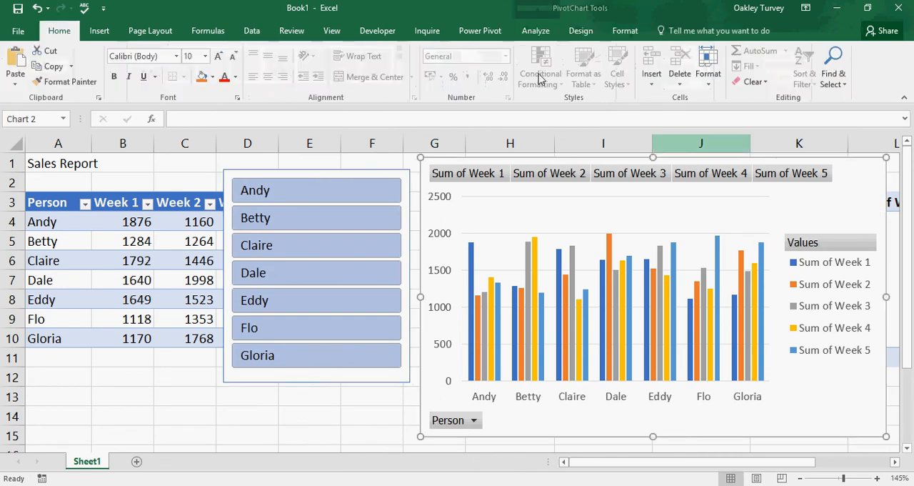
{"action": "left_click", "coordinate": [537, 30]}
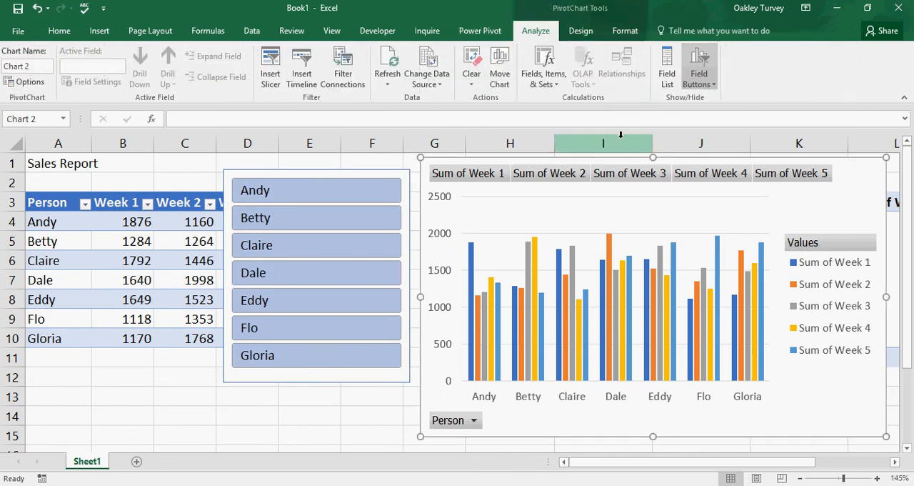
{"action": "left_click", "coordinate": [581, 30]}
{"action": "left_click", "coordinate": [747, 73]}
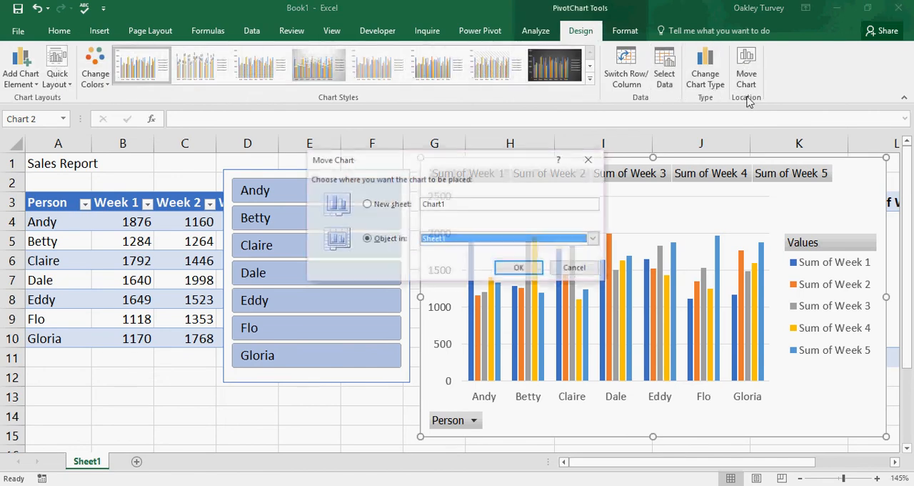
{"action": "left_click", "coordinate": [596, 240]}
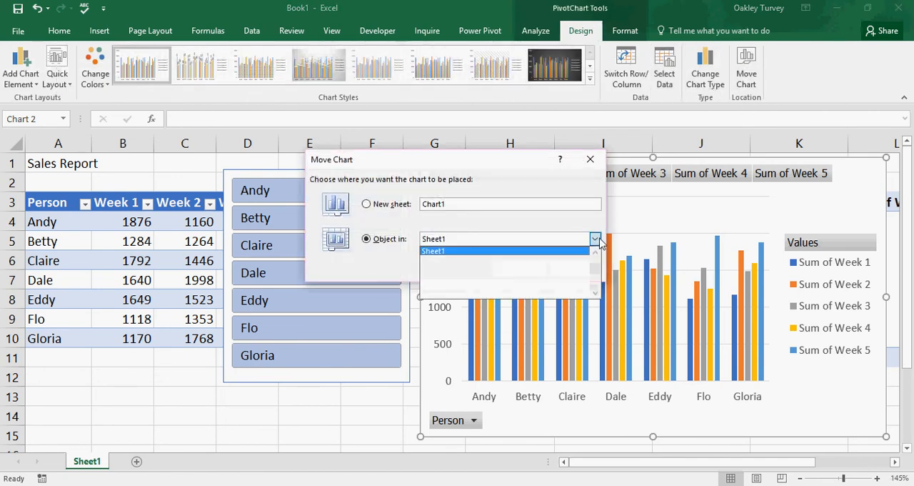
{"action": "left_click", "coordinate": [465, 222]}
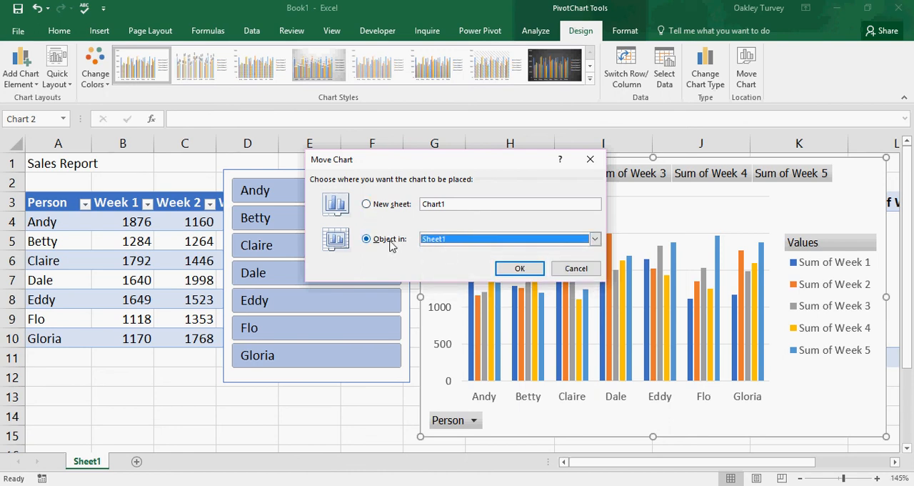
{"action": "left_click", "coordinate": [367, 204]}
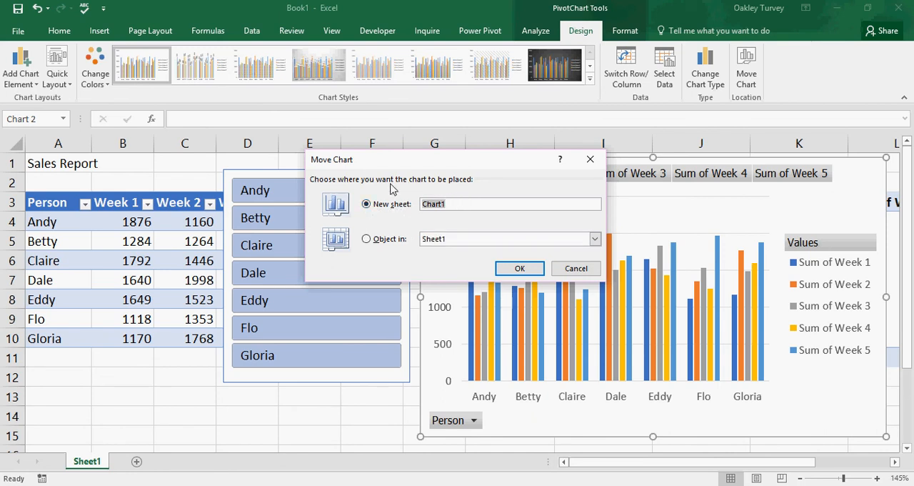
{"action": "left_click", "coordinate": [366, 240]}
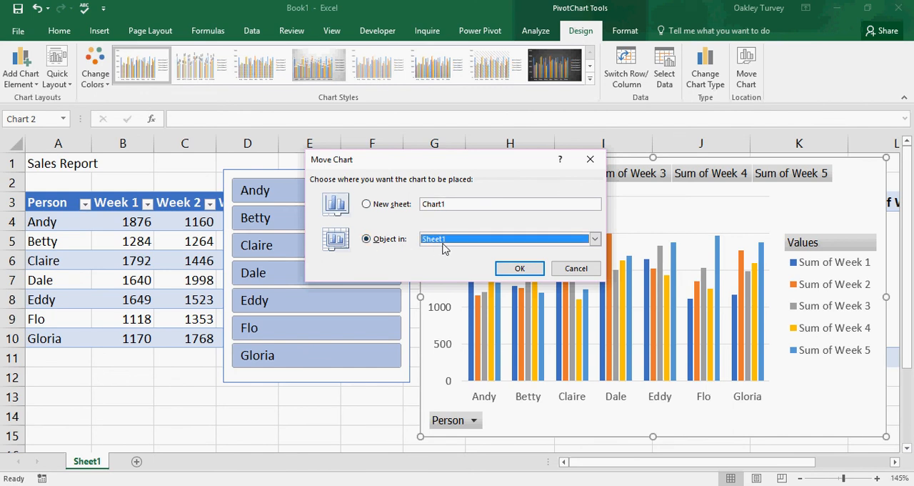
{"action": "left_click", "coordinate": [577, 268]}
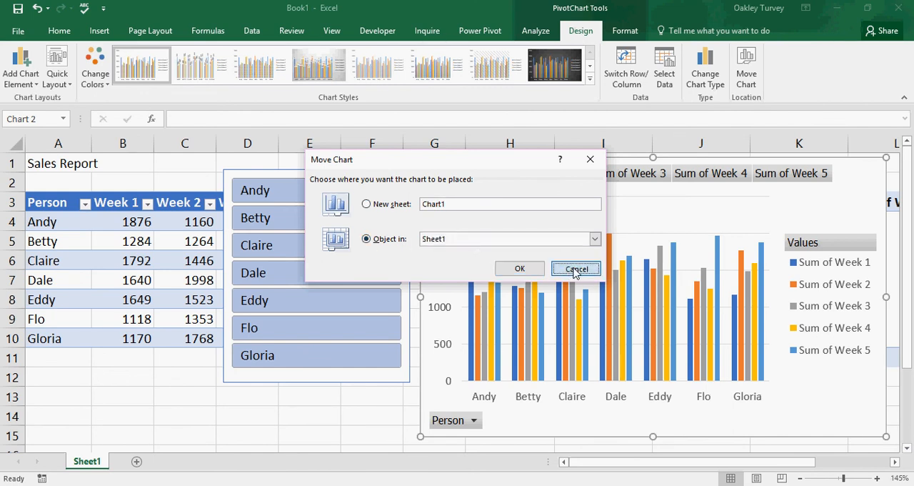
- Add a new worksheet and rename it Chart Sheet
{"action": "left_click", "coordinate": [137, 461]}
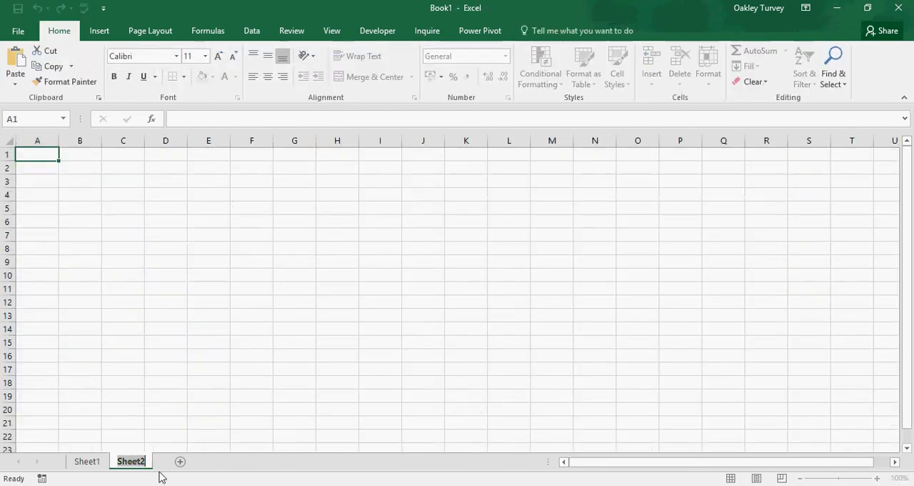
{"action": "type", "text": "Chart"}
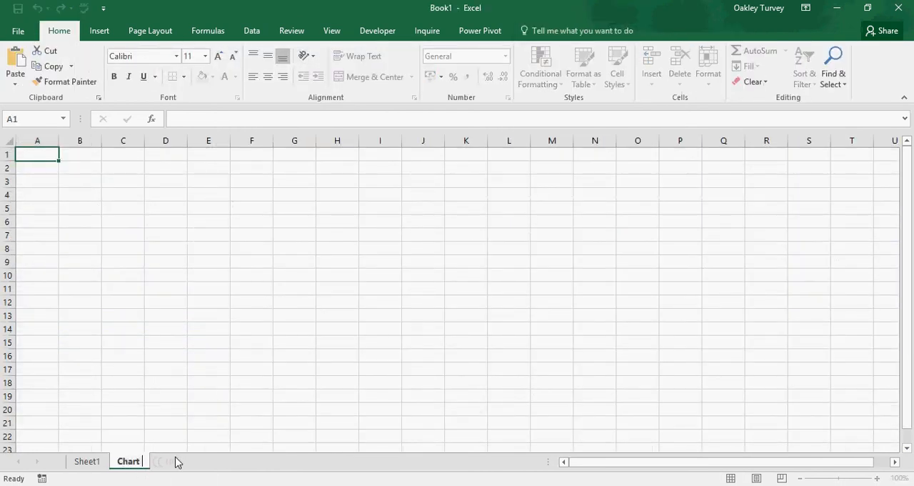
{"action": "type", "text": " Sheet"}
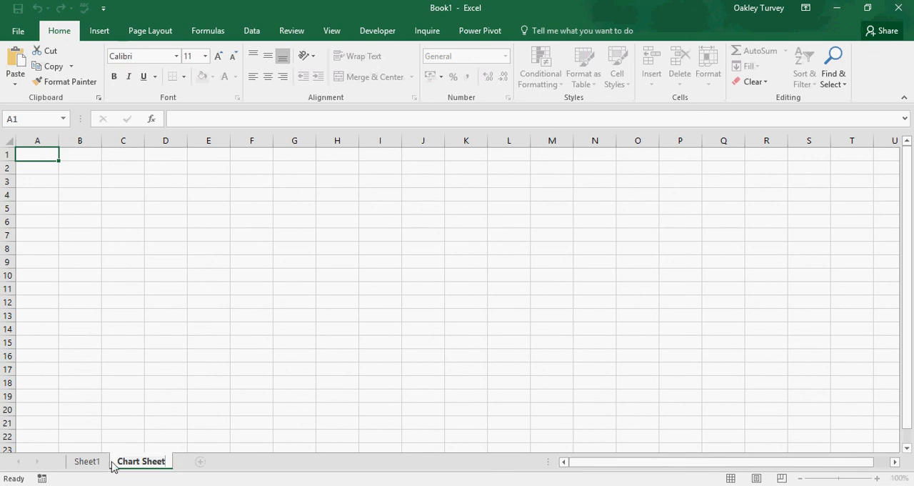
- Move the PivotChart from Sheet1 to Chart Sheet as an embedded object
{"action": "left_click", "coordinate": [87, 461]}
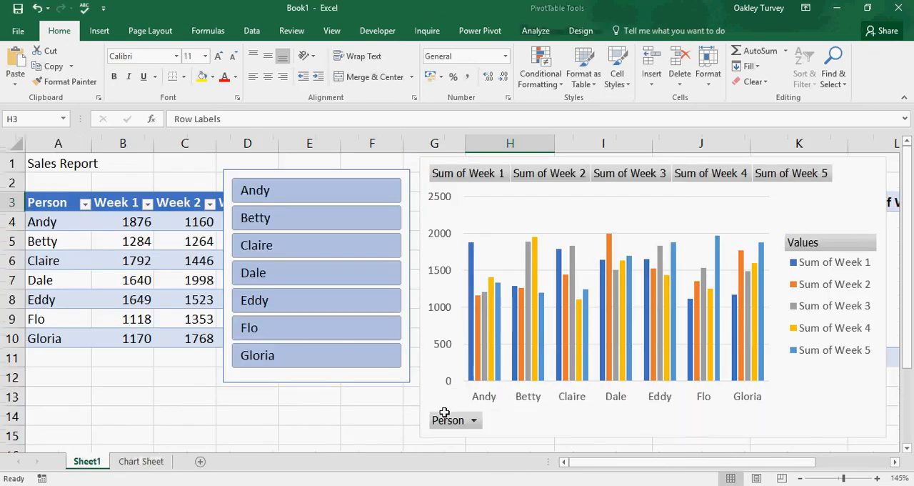
{"action": "left_click", "coordinate": [827, 199]}
{"action": "left_click", "coordinate": [581, 30]}
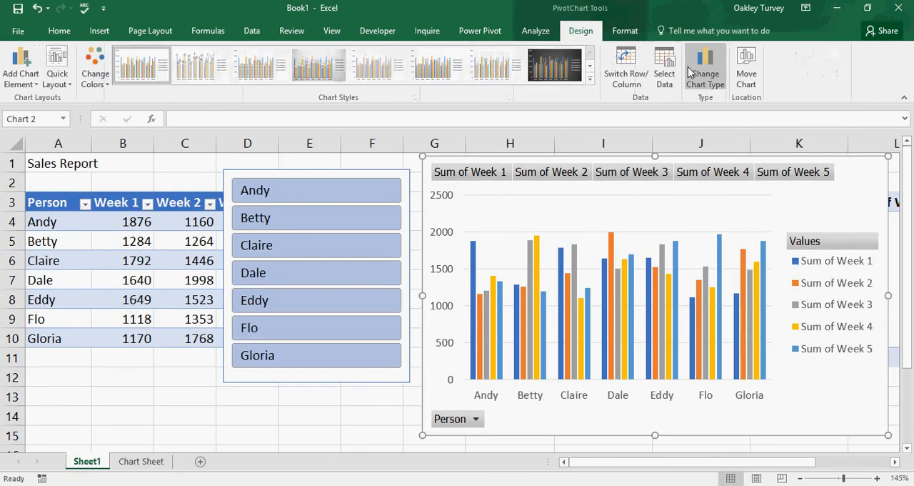
{"action": "left_click", "coordinate": [746, 72]}
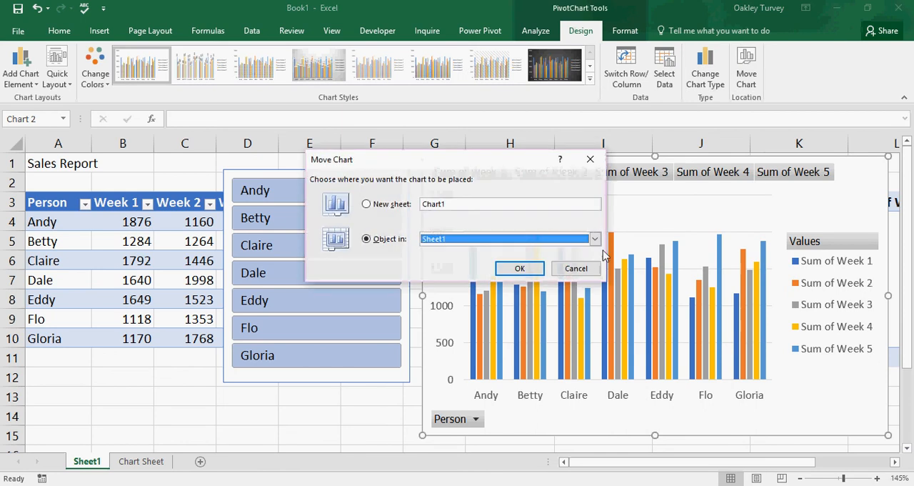
{"action": "left_click", "coordinate": [595, 239]}
{"action": "left_click", "coordinate": [444, 260]}
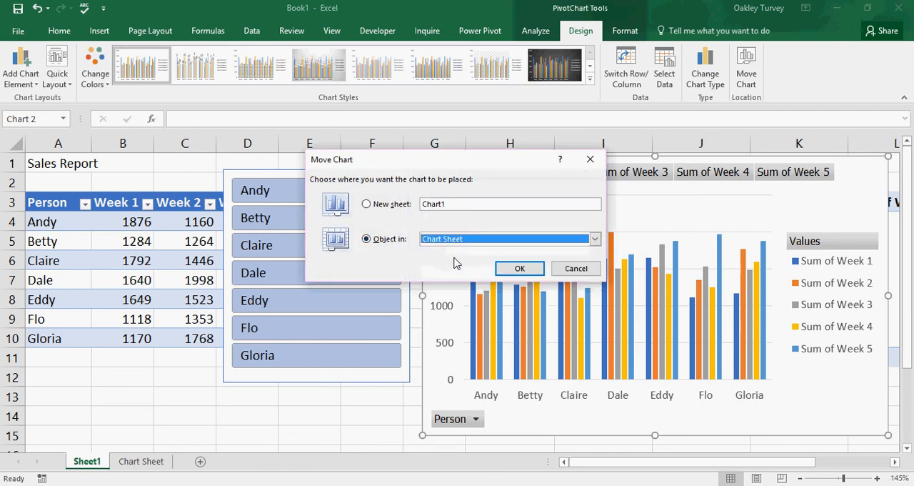
{"action": "left_click", "coordinate": [520, 270]}
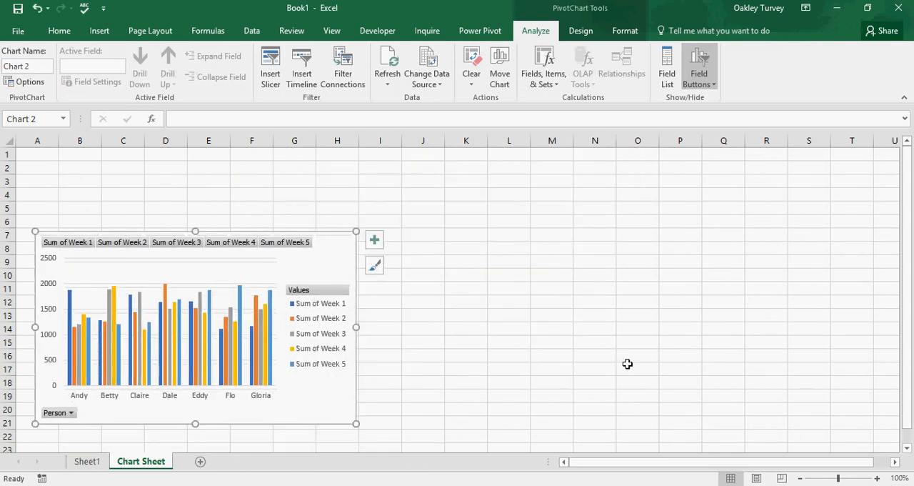
- Cut the Person slicer from Sheet1 and paste it into empty cells beside the PivotChart on Chart Sheet
{"action": "left_click", "coordinate": [90, 463]}
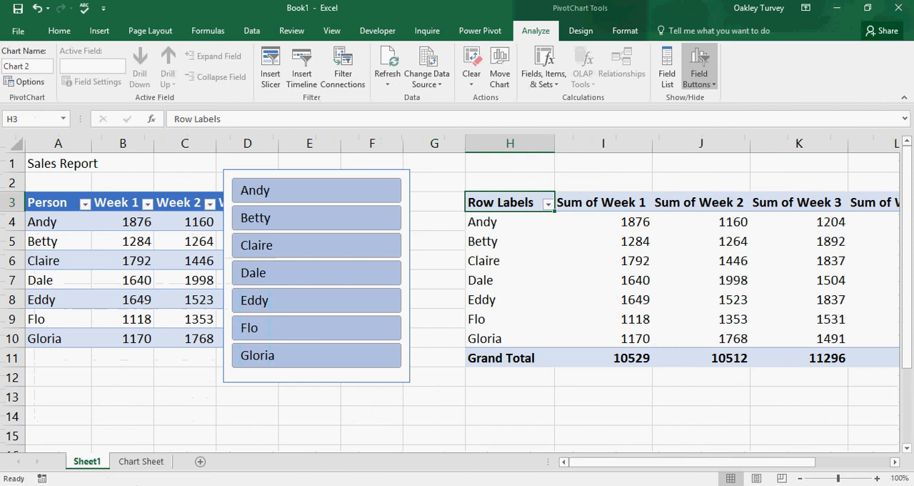
{"action": "left_click", "coordinate": [410, 181]}
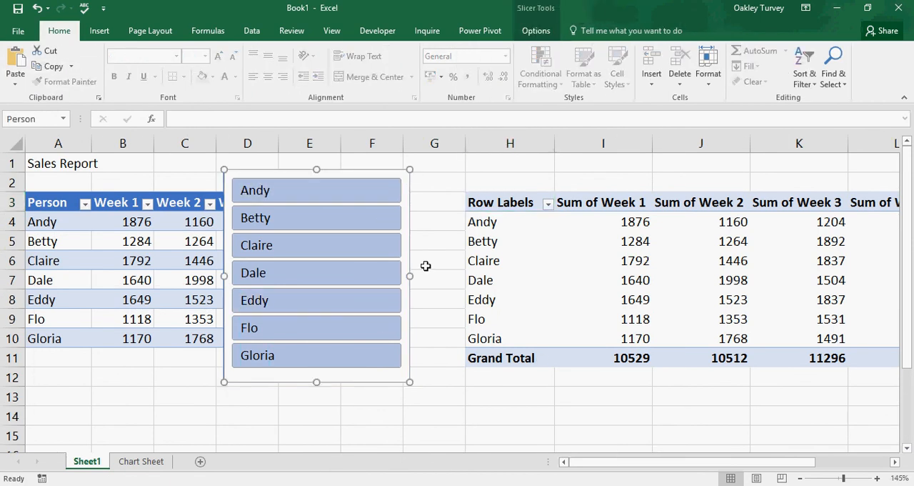
{"action": "key", "text": "Delete"}
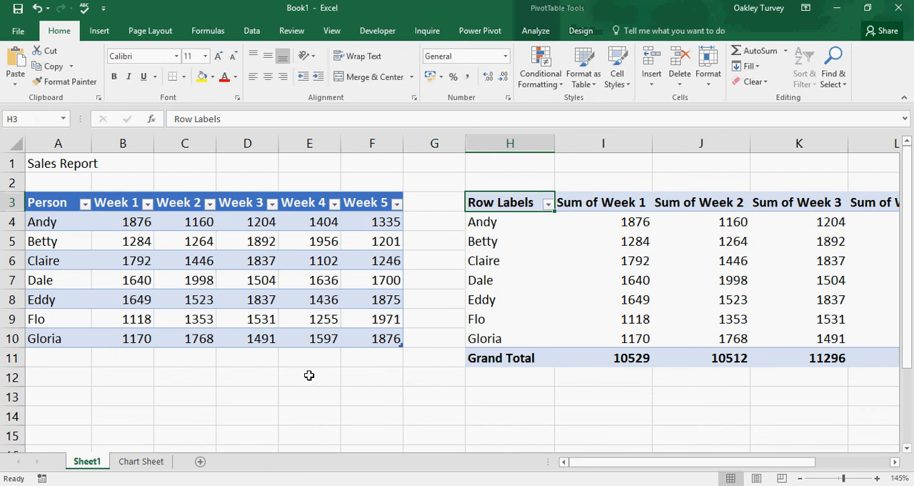
{"action": "left_click", "coordinate": [140, 461]}
{"action": "left_click", "coordinate": [482, 273]}
{"action": "key", "text": "ctrl+v"}
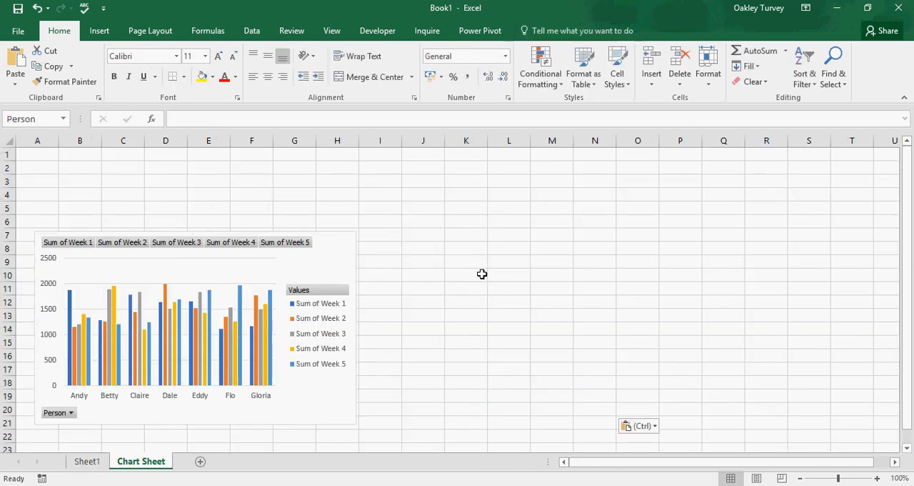
- Filter the PivotChart to the first three salespeople in turn with the pasted slicer, and move the slicer close beside the chart
{"action": "left_click", "coordinate": [519, 282]}
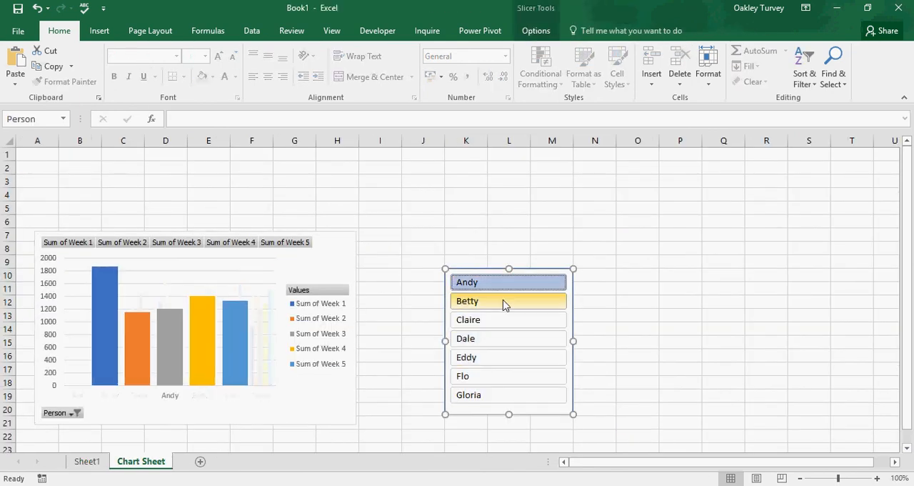
{"action": "left_click", "coordinate": [507, 301]}
{"action": "left_click", "coordinate": [505, 323]}
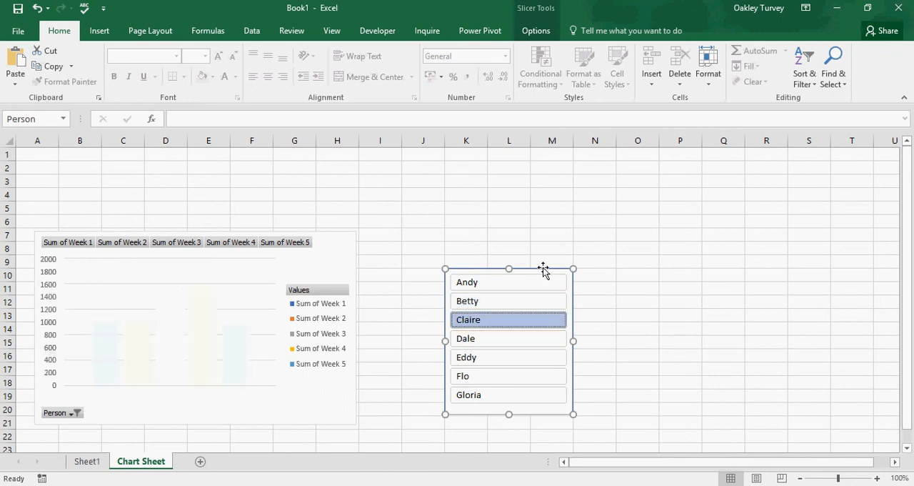
{"action": "left_click_drag", "start_coordinate": [542, 267], "coordinate": [478, 231]}
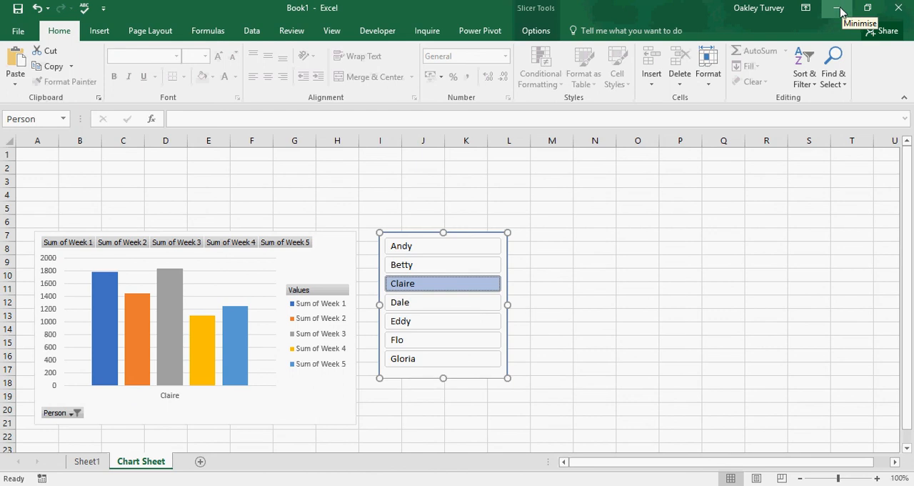
- Filter the PivotChart with the slicer to the first and finally the second salesperson, and minimize the workbook window
{"action": "left_click", "coordinate": [410, 250]}
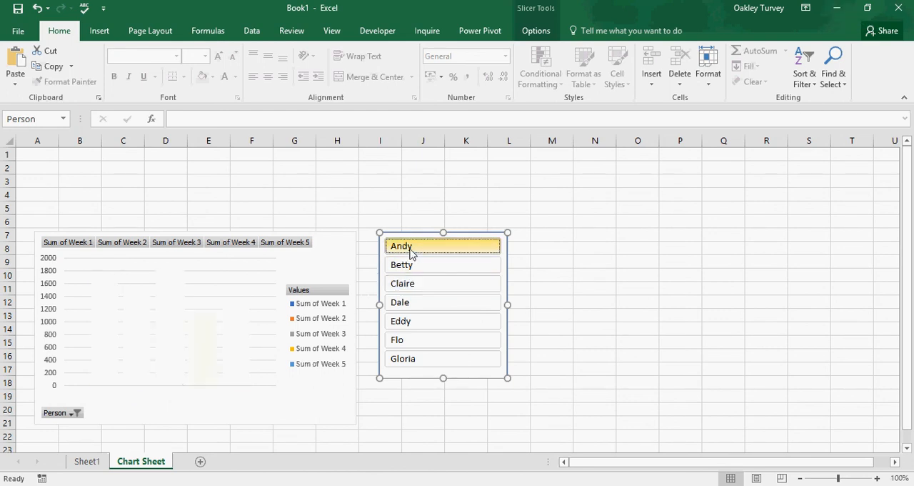
{"action": "left_click", "coordinate": [405, 268]}
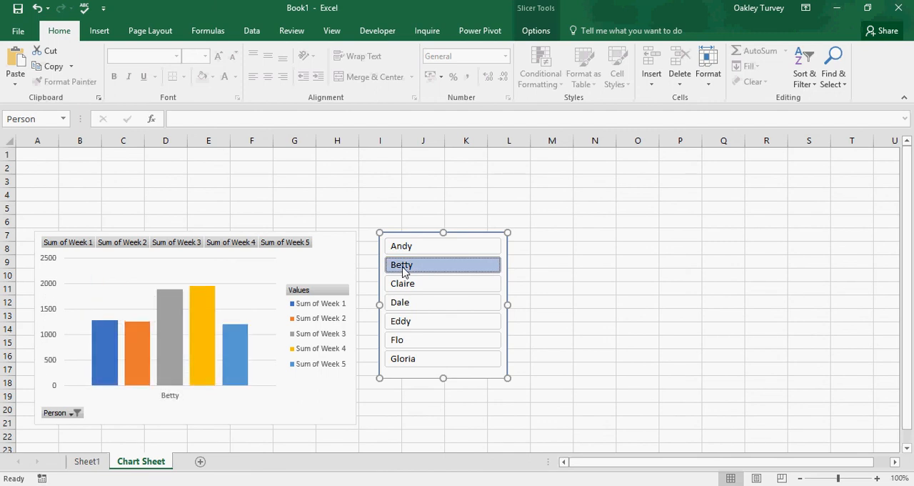
{"action": "left_click", "coordinate": [837, 9]}
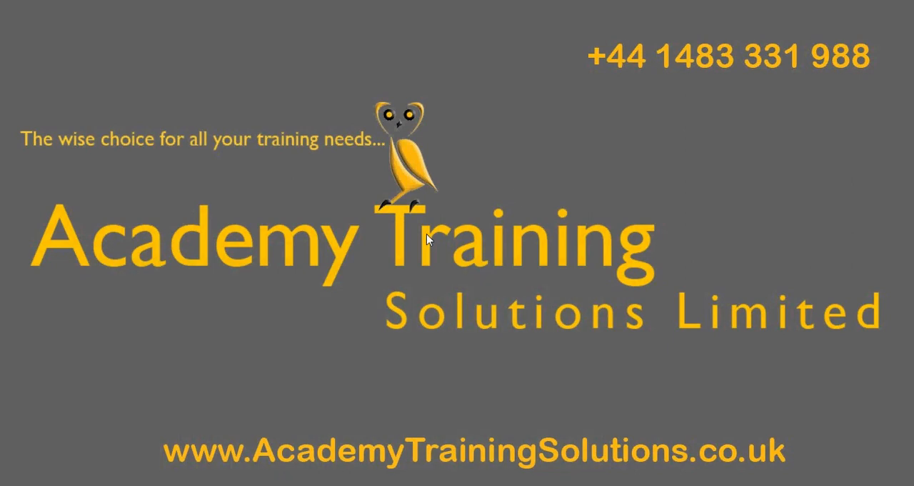